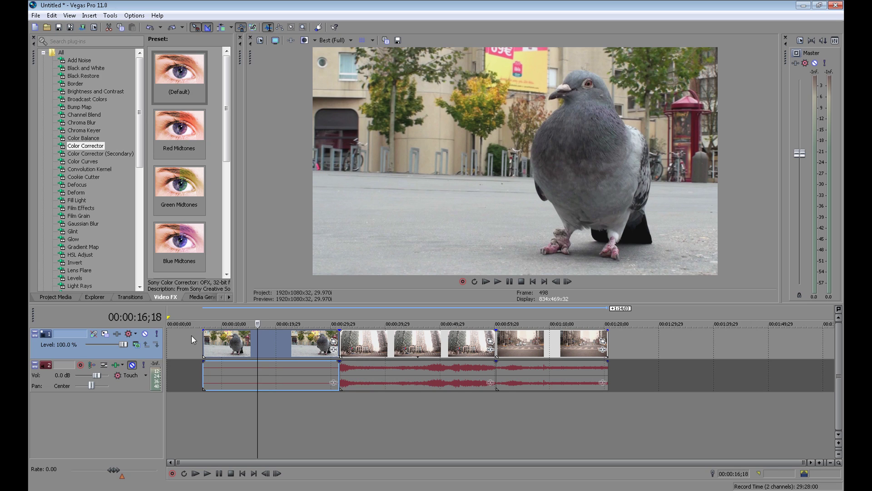
# Step: Preview the second clip with the buildings, then return to the first pigeon clip
pyautogui.click(407, 339)
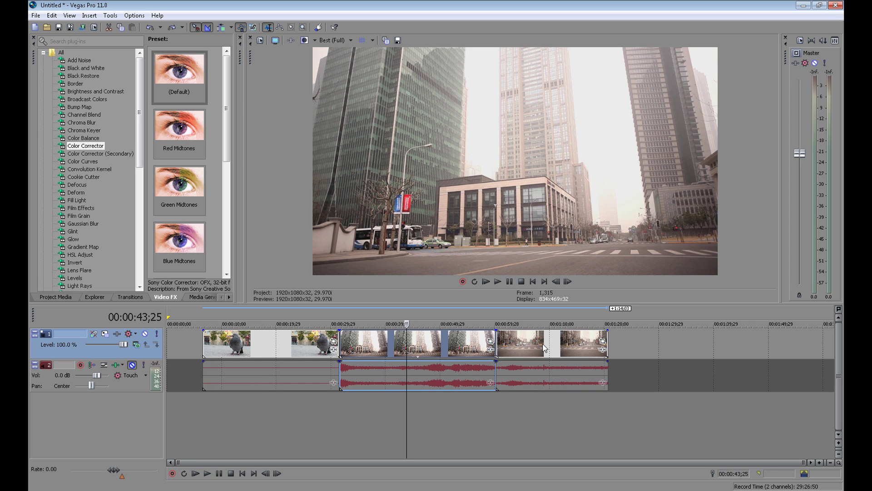
pyautogui.click(543, 347)
pyautogui.click(268, 344)
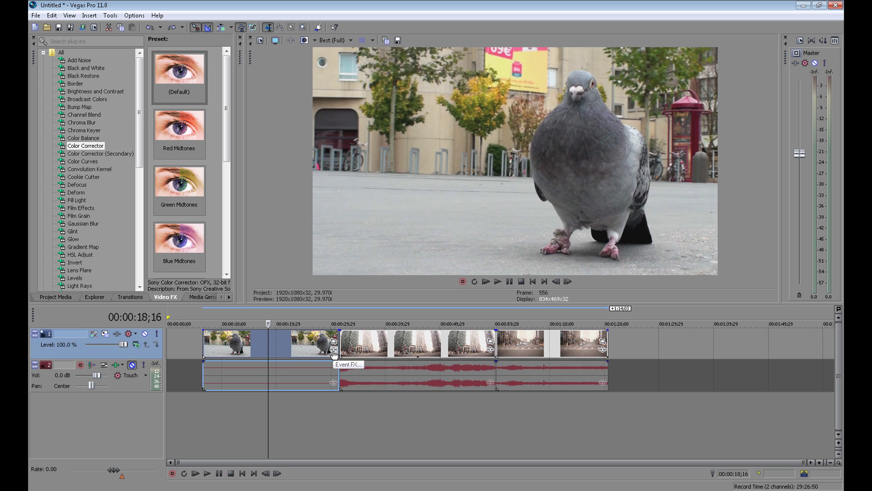
# Step: Apply the (Default) Color Corrector preset to the whole video output as Video Output FX
pyautogui.click(94, 148)
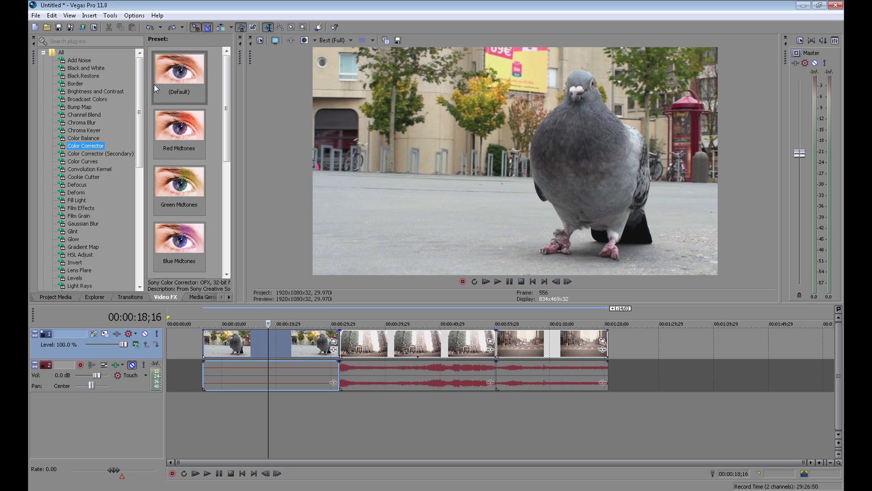
pyautogui.click(175, 71)
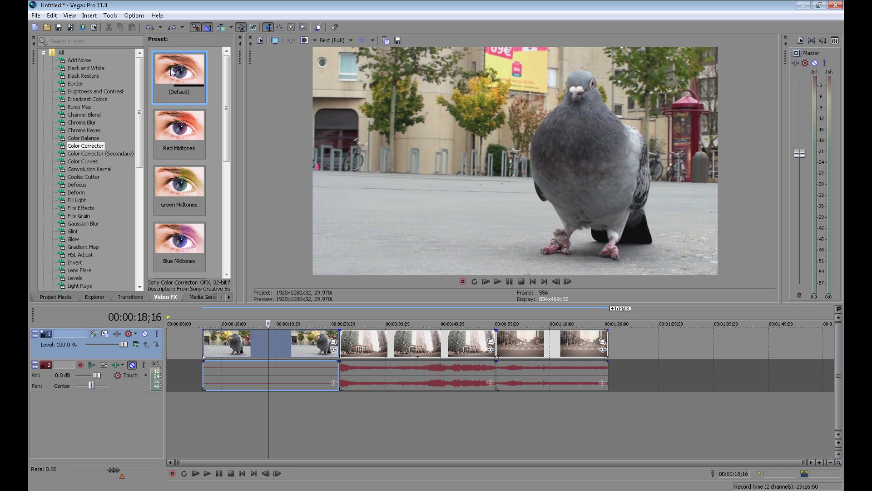
pyautogui.moveTo(172, 71); pyautogui.dragTo(240, 81)
pyautogui.moveTo(379, 83); pyautogui.dragTo(380, 84)
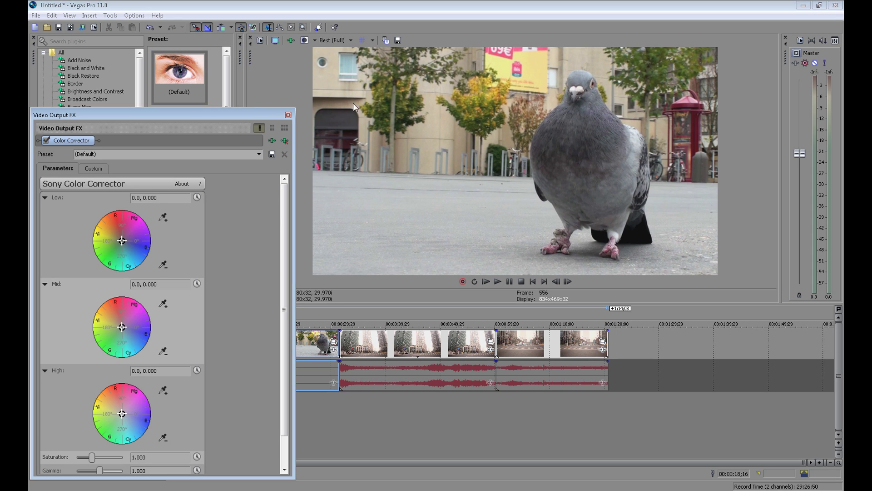
# Step: Push the Mid color wheel toward yellow-orange (about 150, 0.58), then close Video Output FX
pyautogui.click(111, 323)
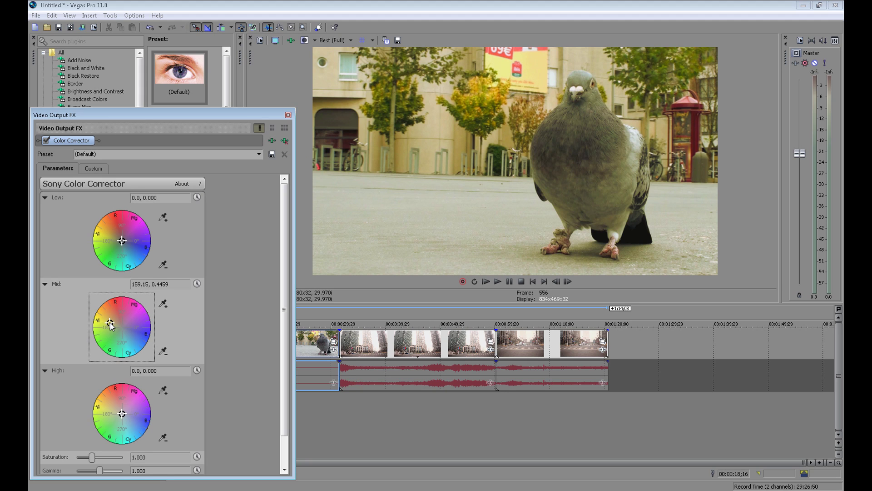
pyautogui.moveTo(110, 323); pyautogui.dragTo(109, 320)
pyautogui.moveTo(105, 320); pyautogui.dragTo(107, 318)
pyautogui.click(288, 115)
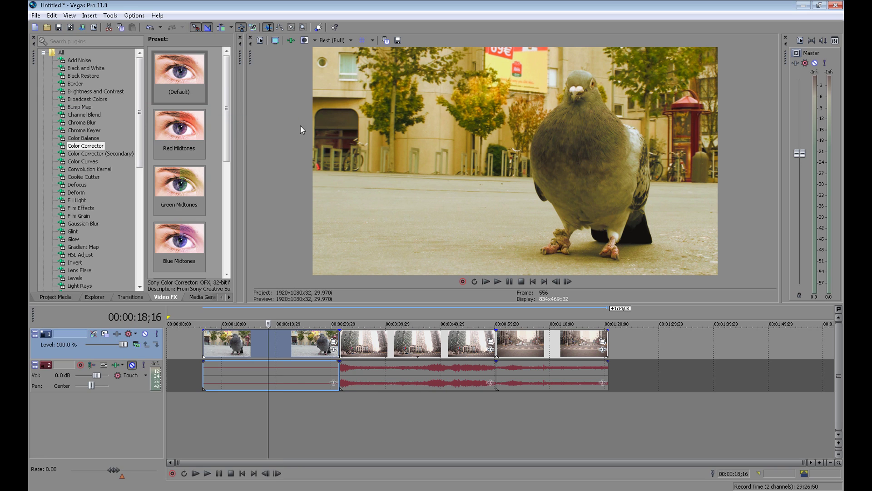
# Step: Preview the later clips, including the street scene, and enable Split Screen View
pyautogui.click(399, 343)
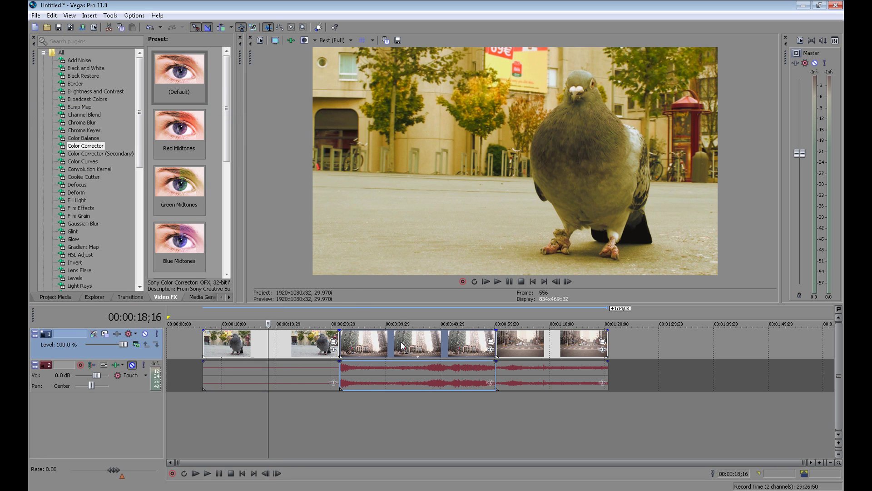
pyautogui.click(533, 344)
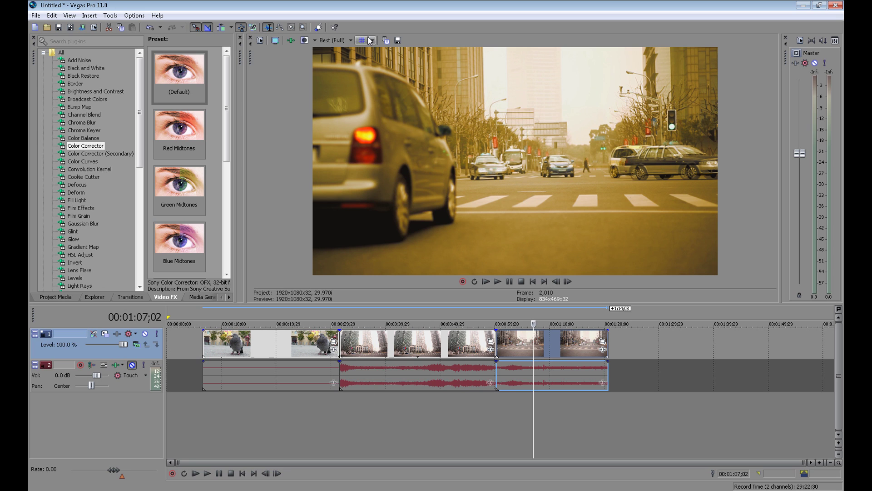
pyautogui.click(304, 40)
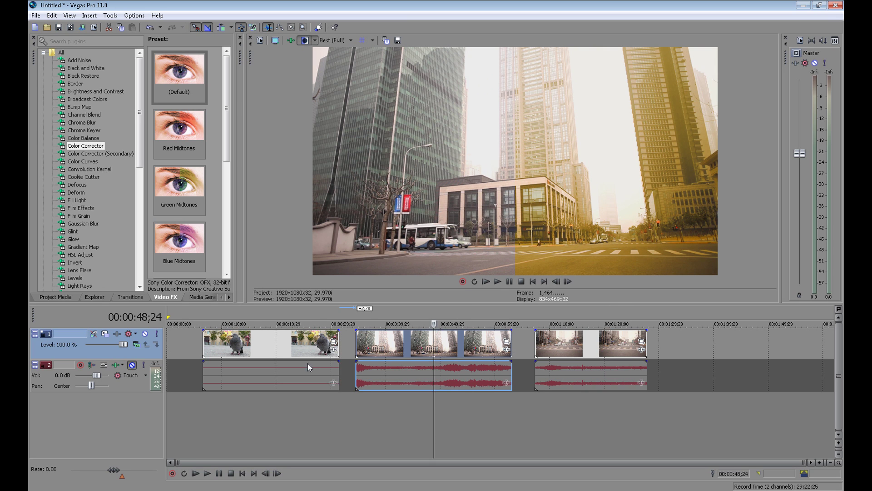
# Step: Check the before/after split on the pigeon, building and street clips
pyautogui.click(273, 351)
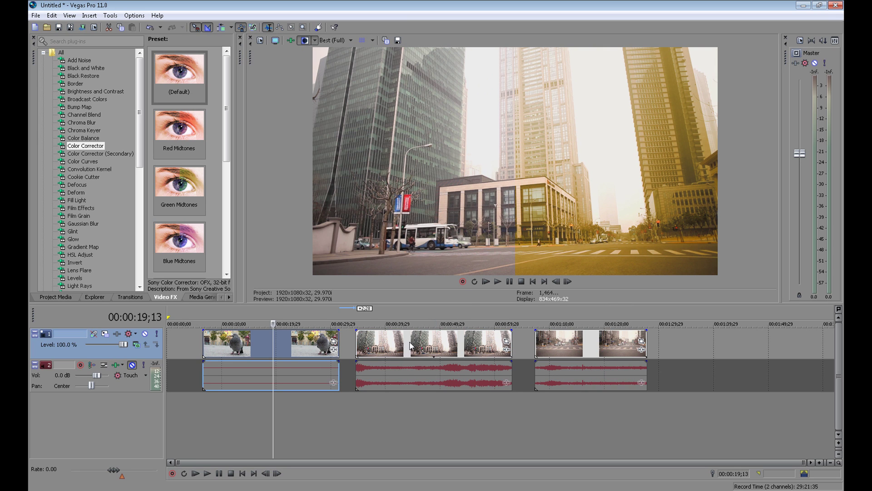
pyautogui.click(432, 346)
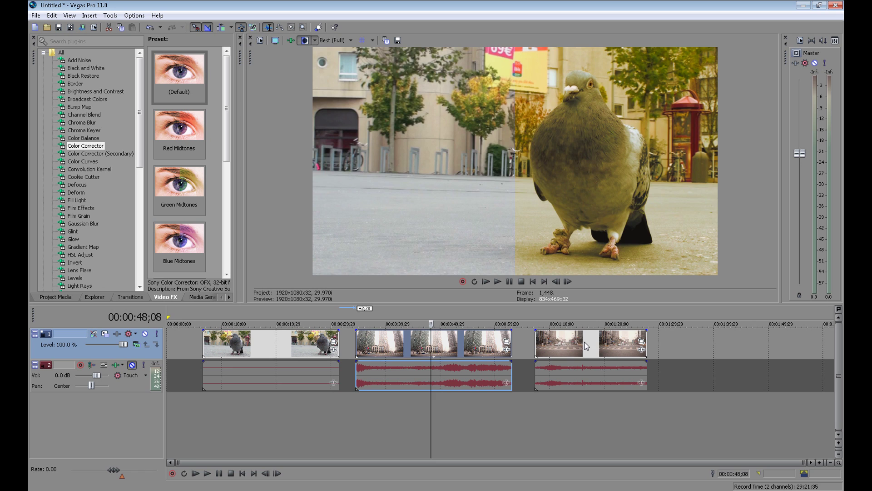
pyautogui.click(585, 341)
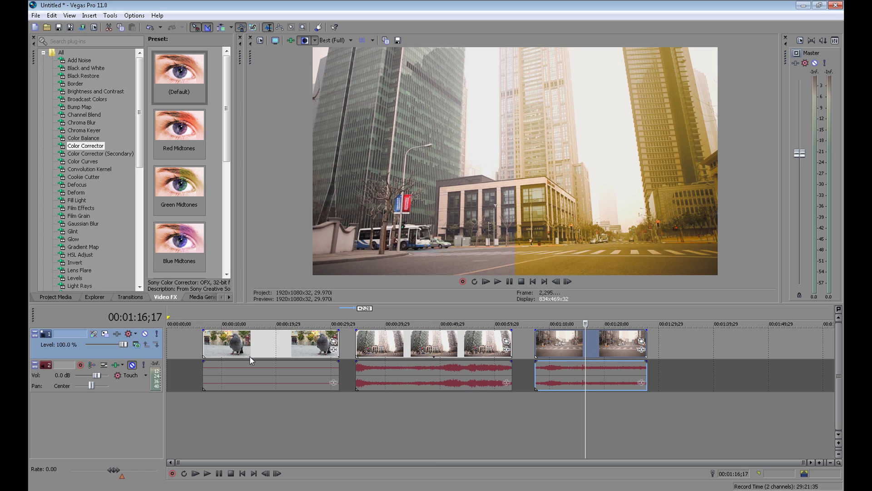
pyautogui.click(263, 347)
pyautogui.click(85, 146)
pyautogui.scroll(-1, 87, 151)
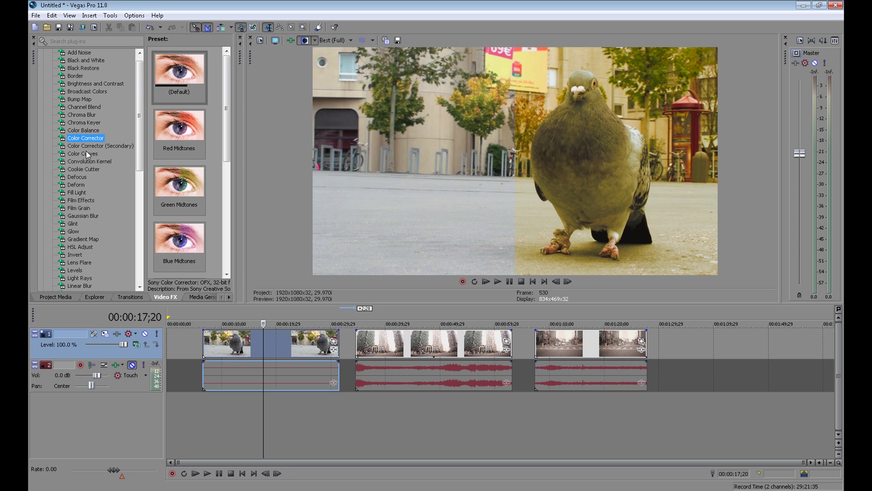
# Step: Add default Color Curves to the video output, lowering shadows and raising highlights into an S-curve
pyautogui.click(86, 150)
pyautogui.moveTo(174, 81); pyautogui.dragTo(205, 87)
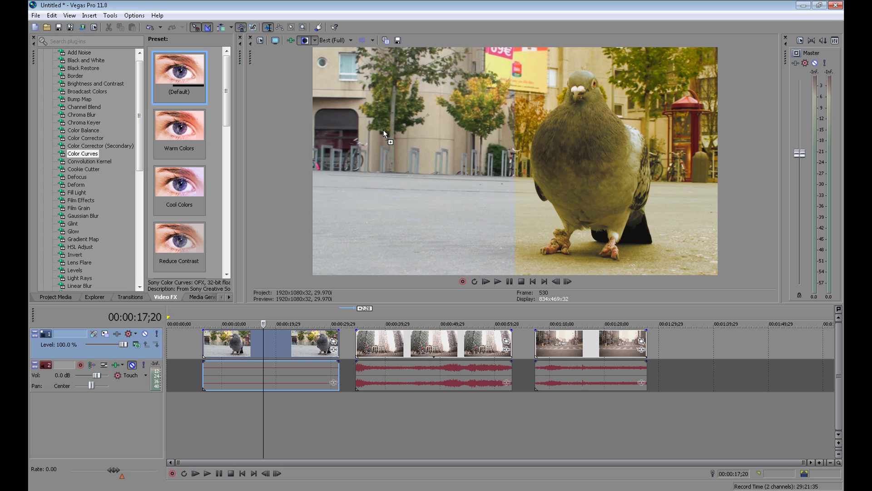
pyautogui.moveTo(383, 130); pyautogui.dragTo(383, 130)
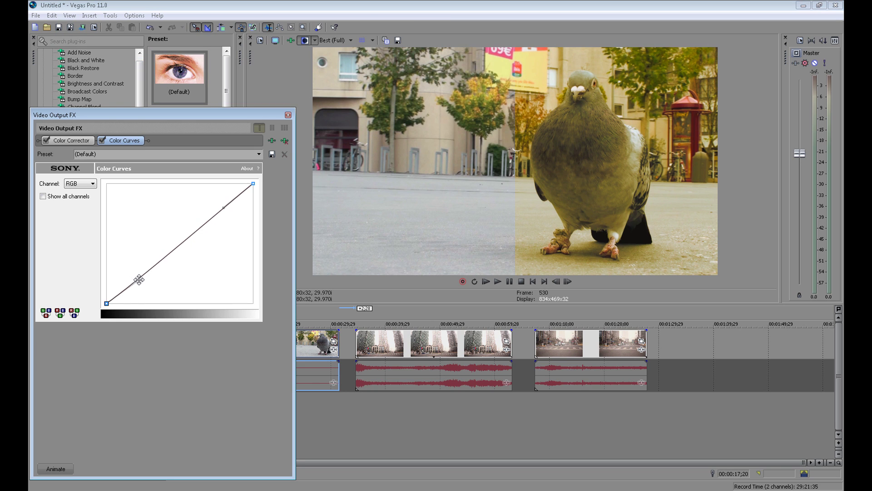
pyautogui.moveTo(139, 279); pyautogui.dragTo(164, 285)
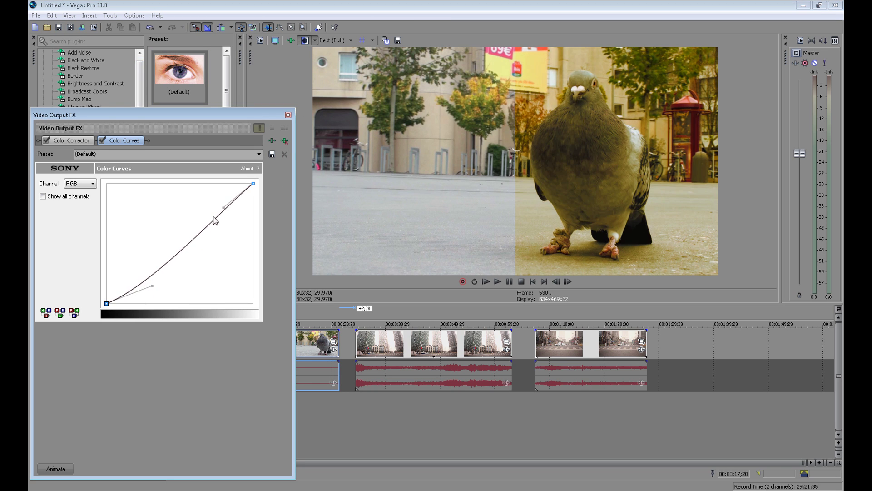
pyautogui.moveTo(224, 207); pyautogui.dragTo(191, 203)
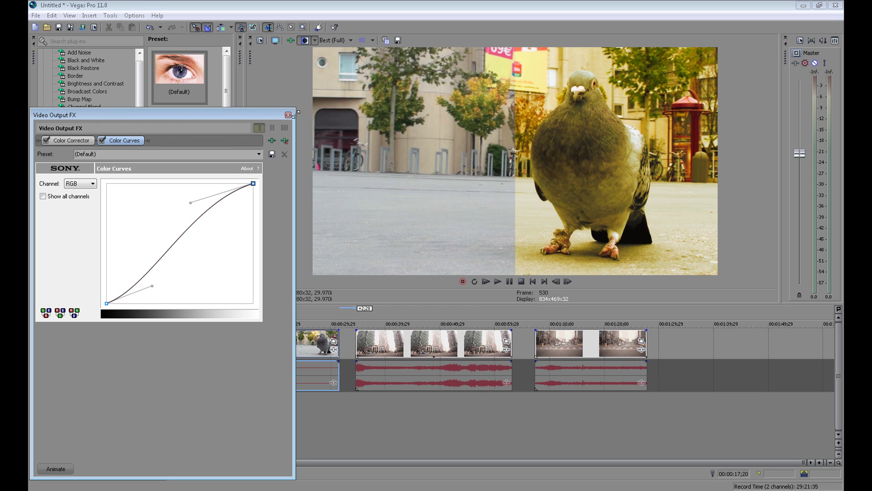
# Step: Close the Video Output FX window showing the Color Curves settings
pyautogui.click(288, 114)
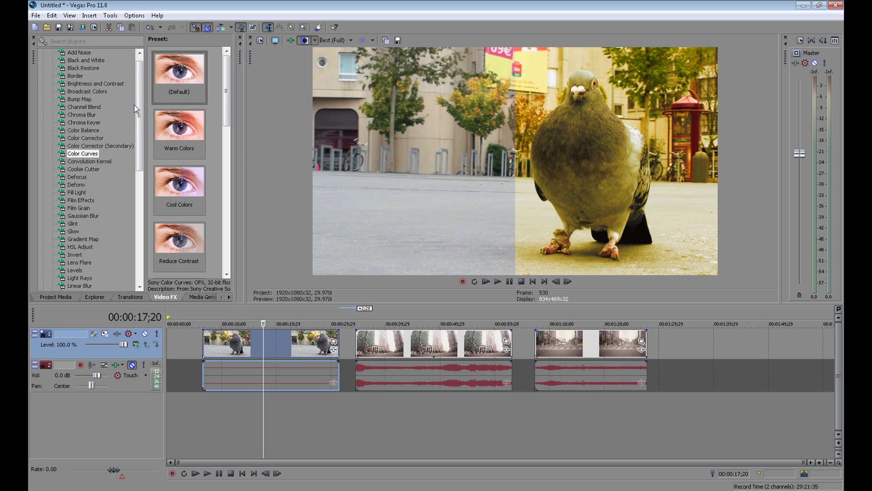